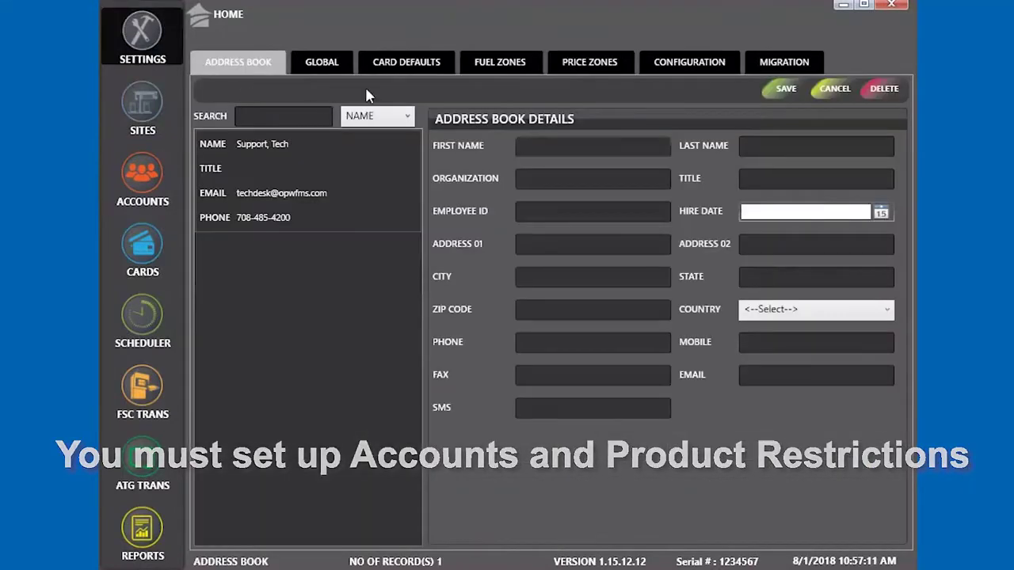
Step: Show the Global Product Restriction codes and select code 01's long description for replacement
{"action": "left_click", "coordinate": [321, 63]}
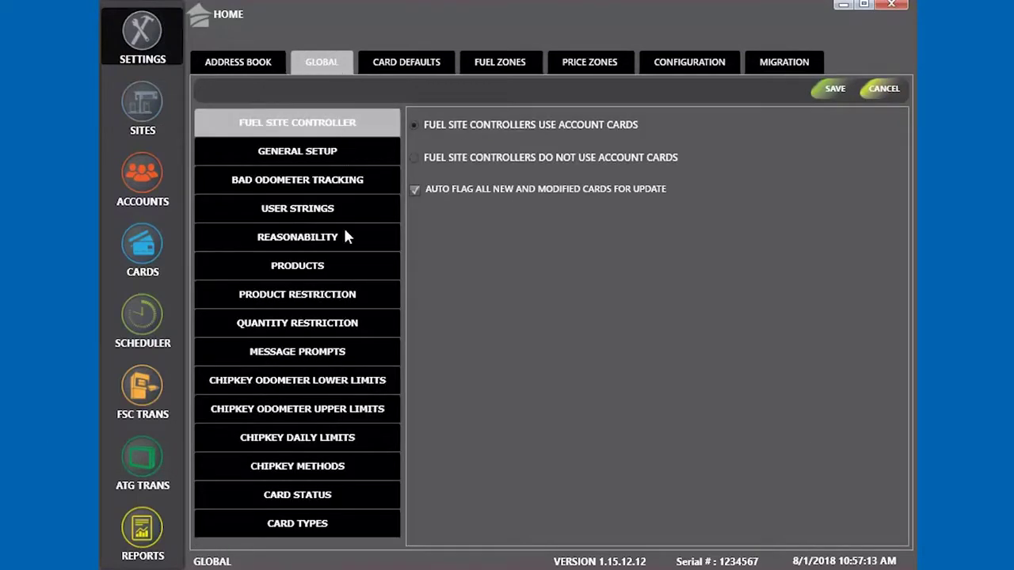
{"action": "left_click", "coordinate": [334, 299]}
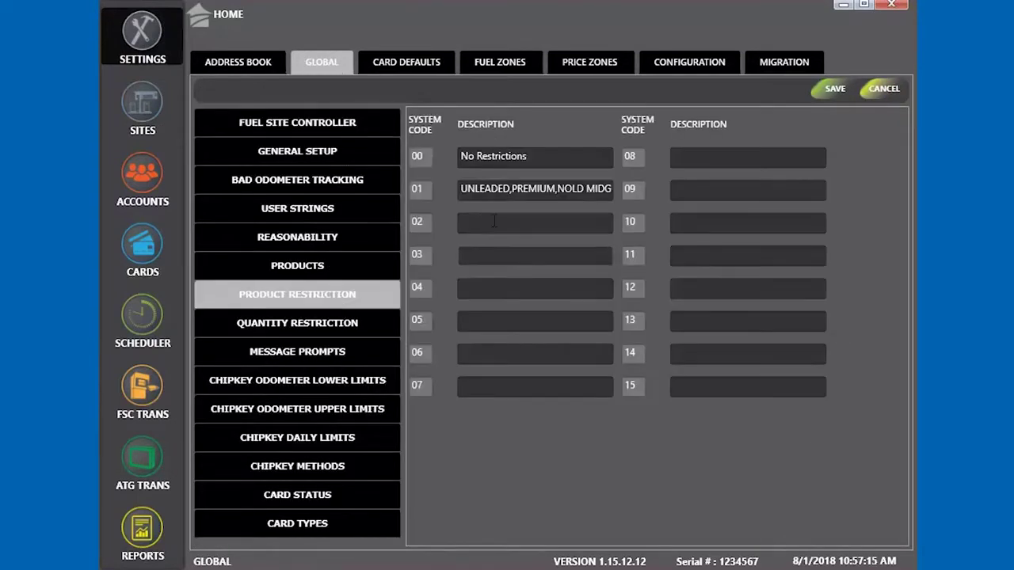
{"action": "left_click", "coordinate": [511, 200]}
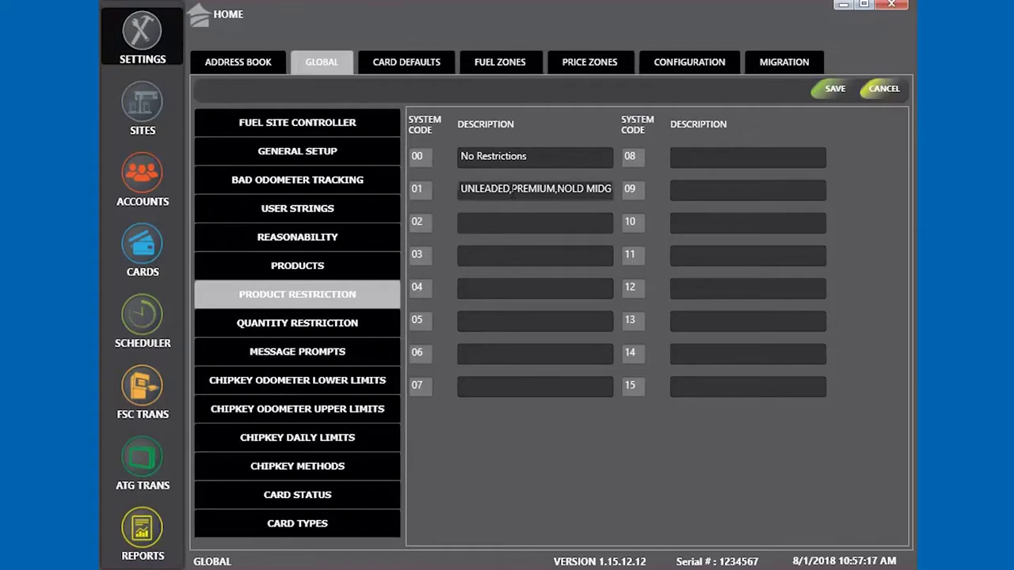
{"action": "left_click_drag", "start_coordinate": [511, 188], "coordinate": [650, 208]}
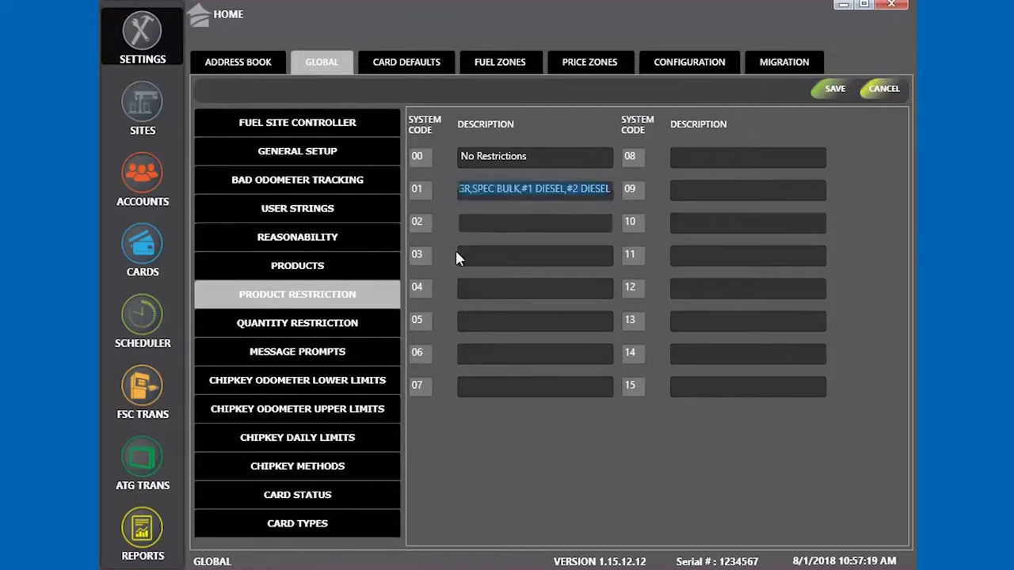
Step: Review the list of configured fuel products
{"action": "left_click", "coordinate": [332, 275]}
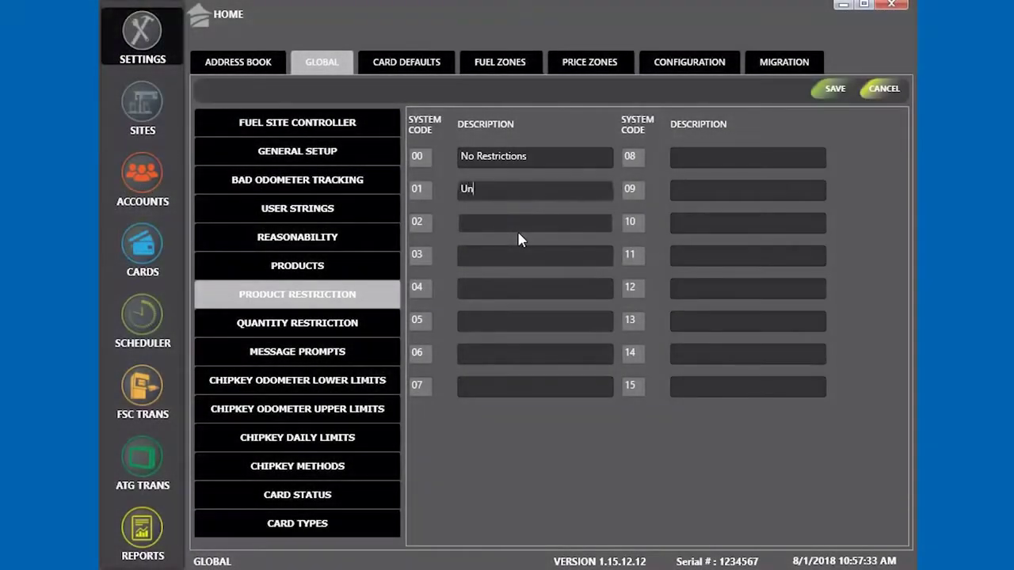
Step: Enter Diesel as code 02's description and save the Unlead/Diesel restrictions
{"action": "left_click", "coordinate": [517, 229]}
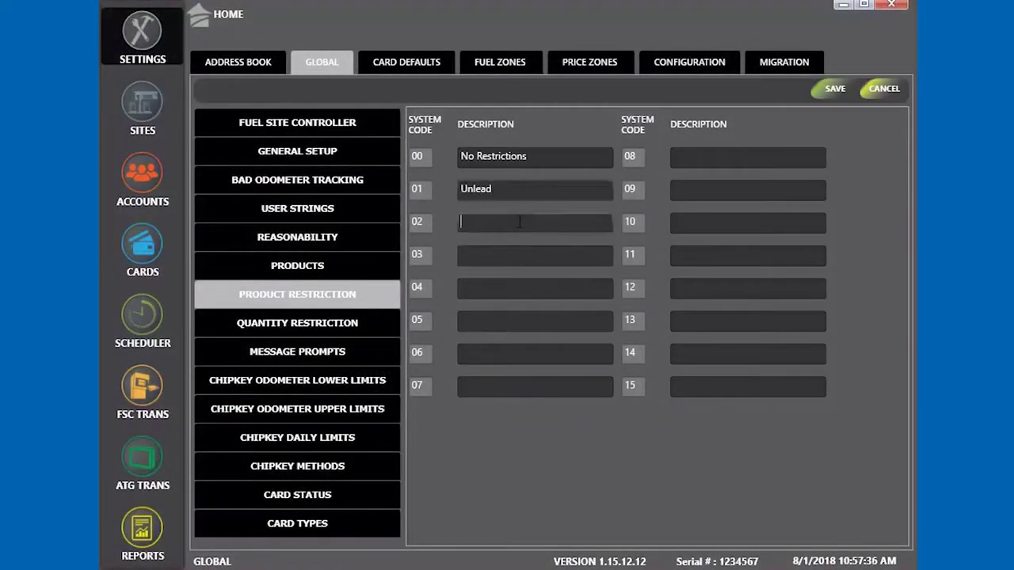
{"action": "type", "text": "Diesel"}
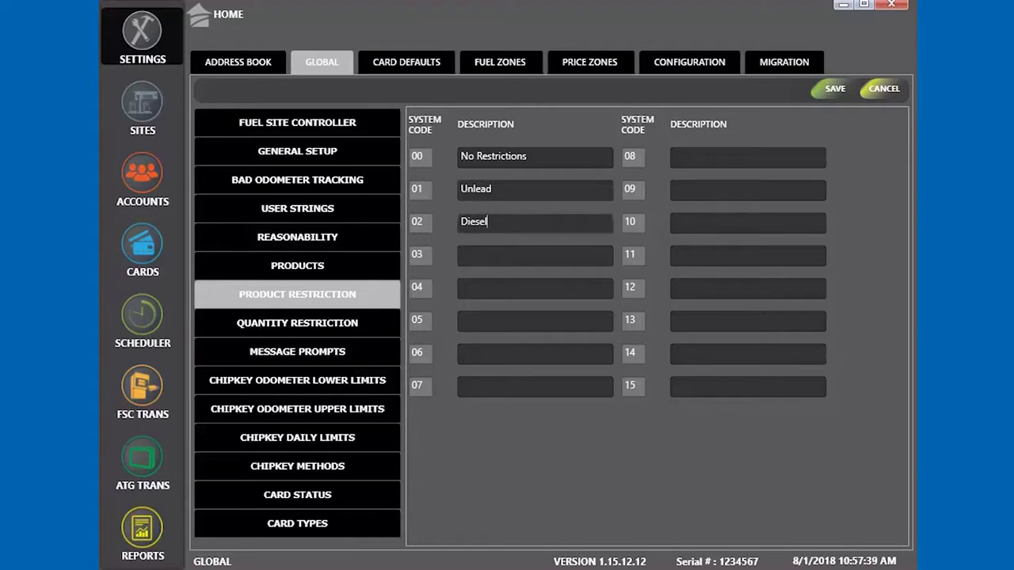
{"action": "left_click", "coordinate": [834, 88]}
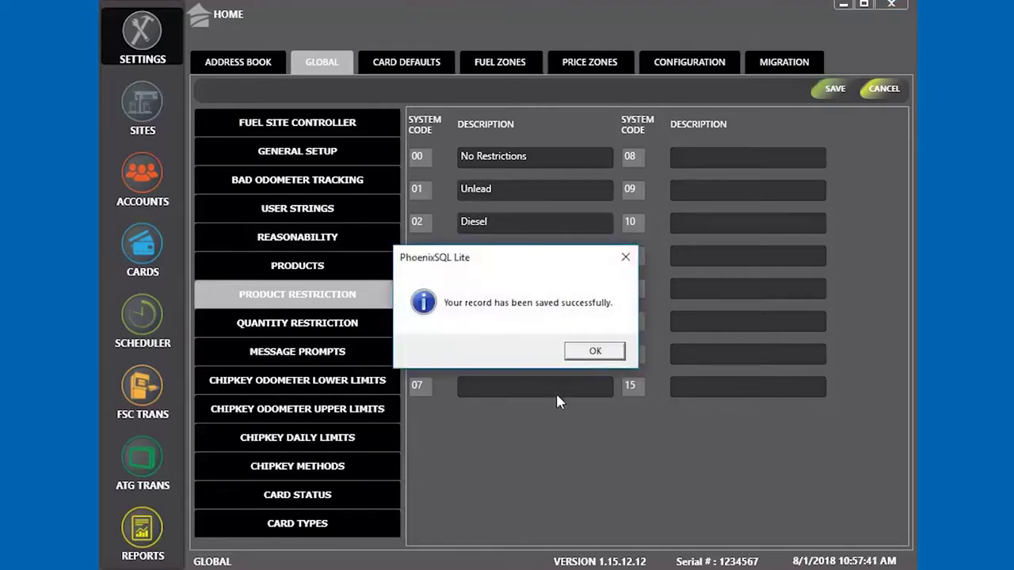
{"action": "left_click", "coordinate": [620, 350]}
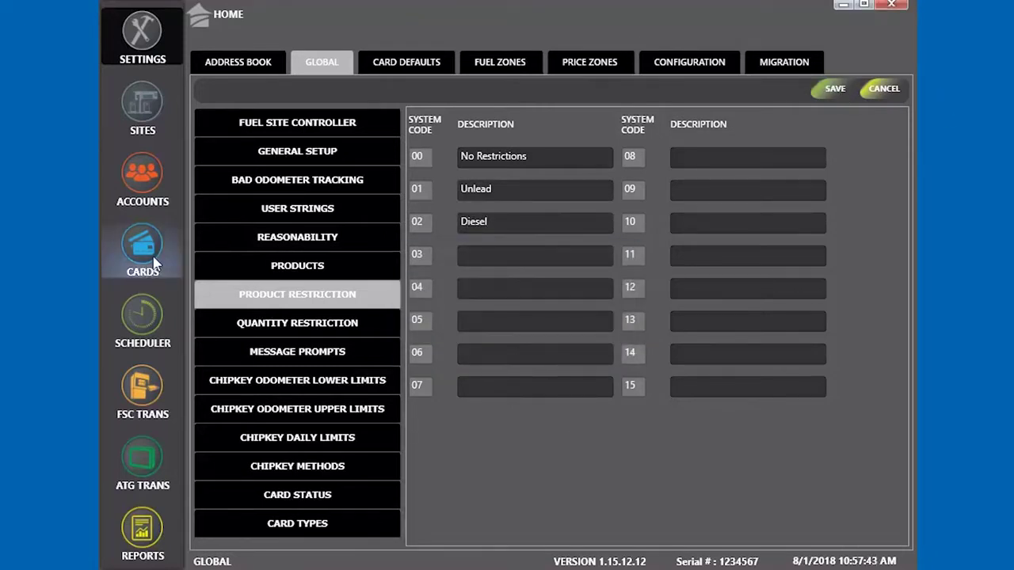
Step: In Cards, inspect the Product and Quantity Restriction dropdowns, leaving the card unchanged
{"action": "left_click", "coordinate": [182, 270]}
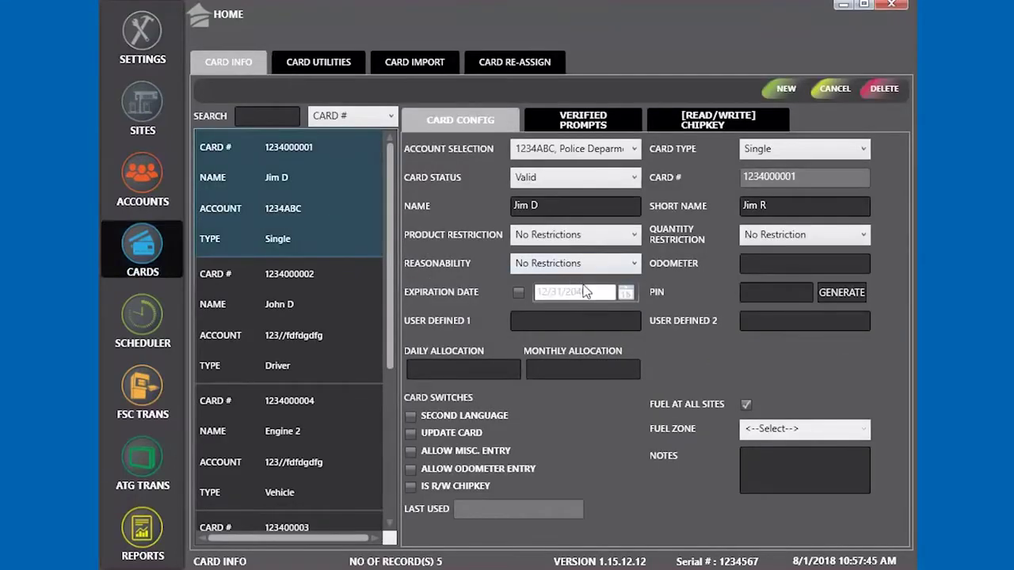
{"action": "left_click", "coordinate": [636, 236]}
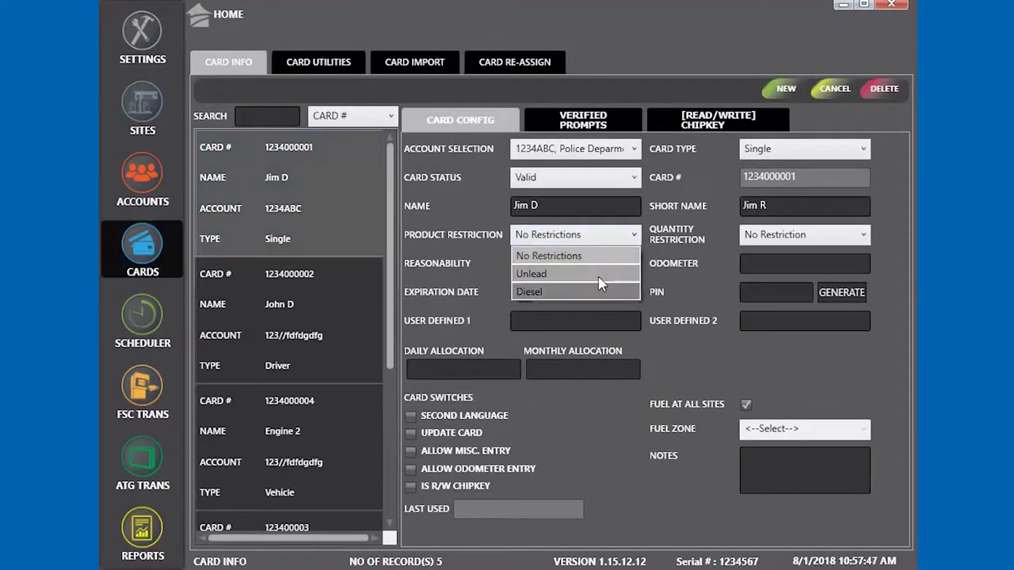
{"action": "left_click", "coordinate": [261, 207]}
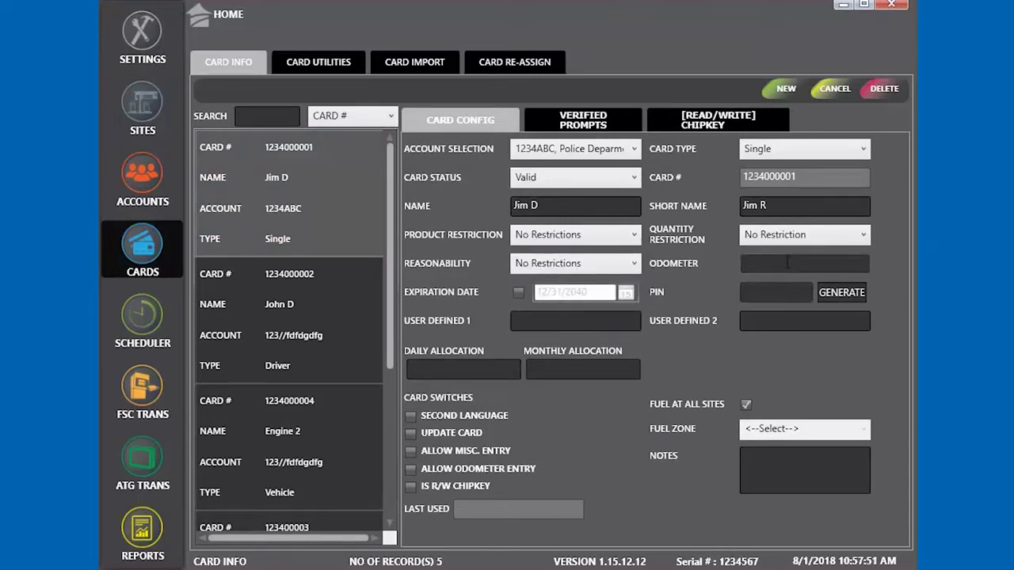
{"action": "left_click", "coordinate": [789, 236]}
{"action": "left_click", "coordinate": [787, 237]}
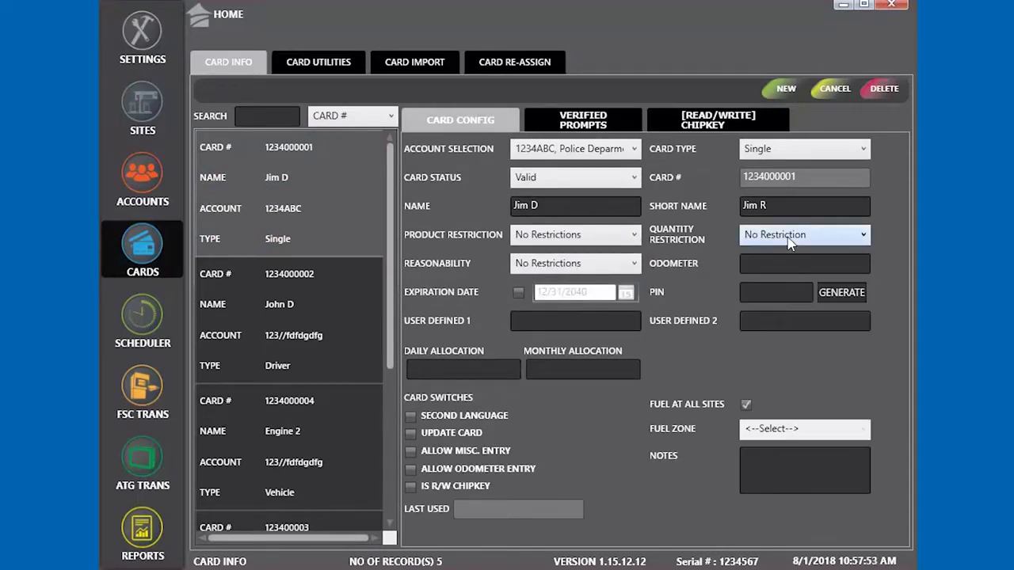
{"action": "left_click", "coordinate": [787, 236]}
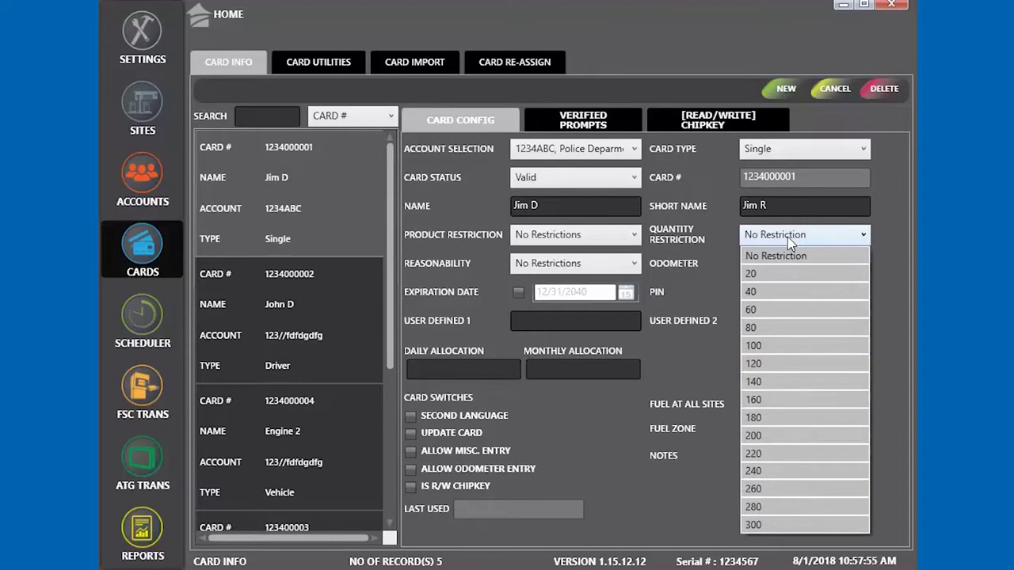
{"action": "left_click", "coordinate": [312, 70]}
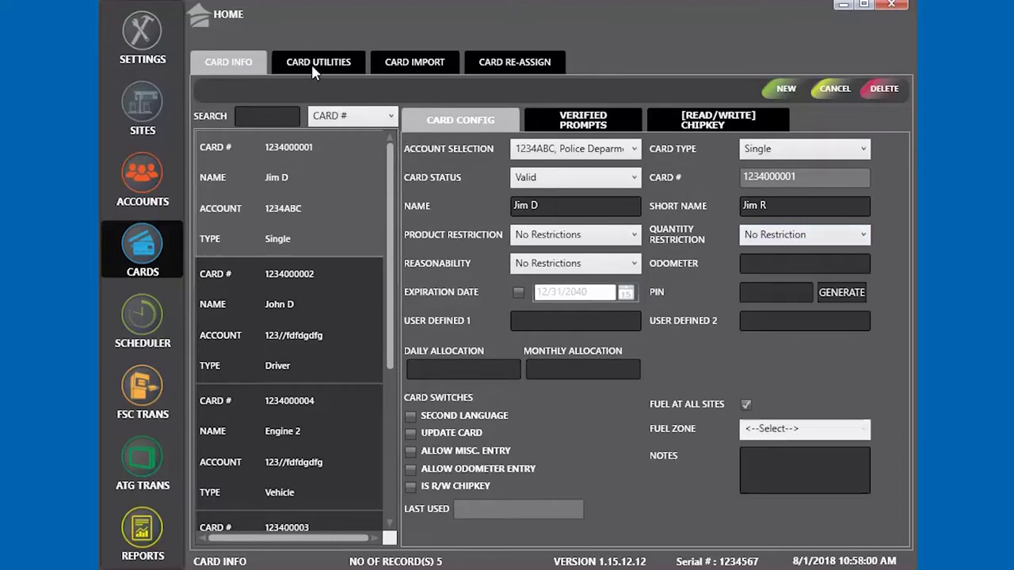
Step: Download the card import template from Card Import and save it to the Desktop as Card Template
{"action": "left_click", "coordinate": [312, 63]}
{"action": "left_click", "coordinate": [407, 65]}
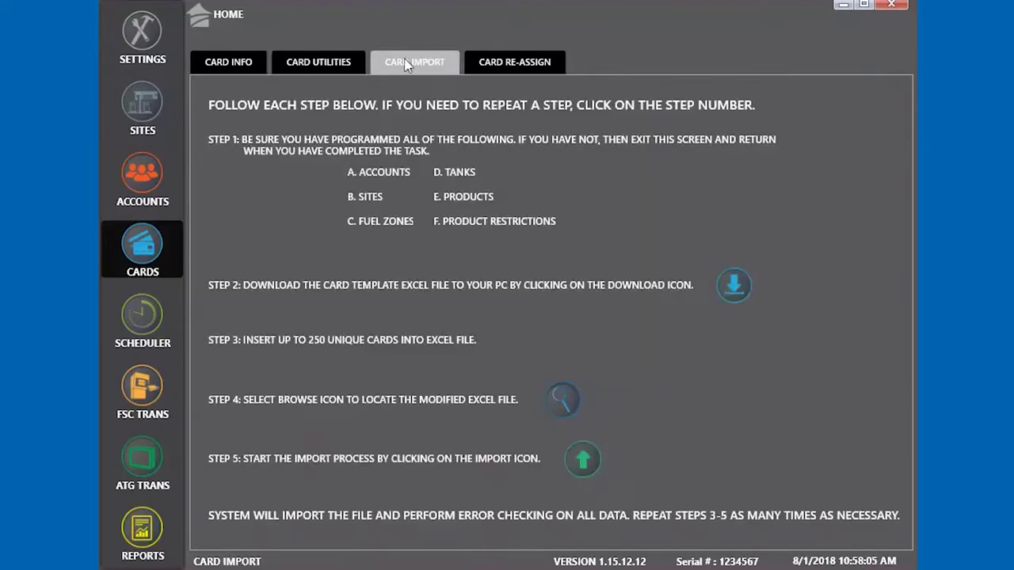
{"action": "left_click", "coordinate": [733, 285]}
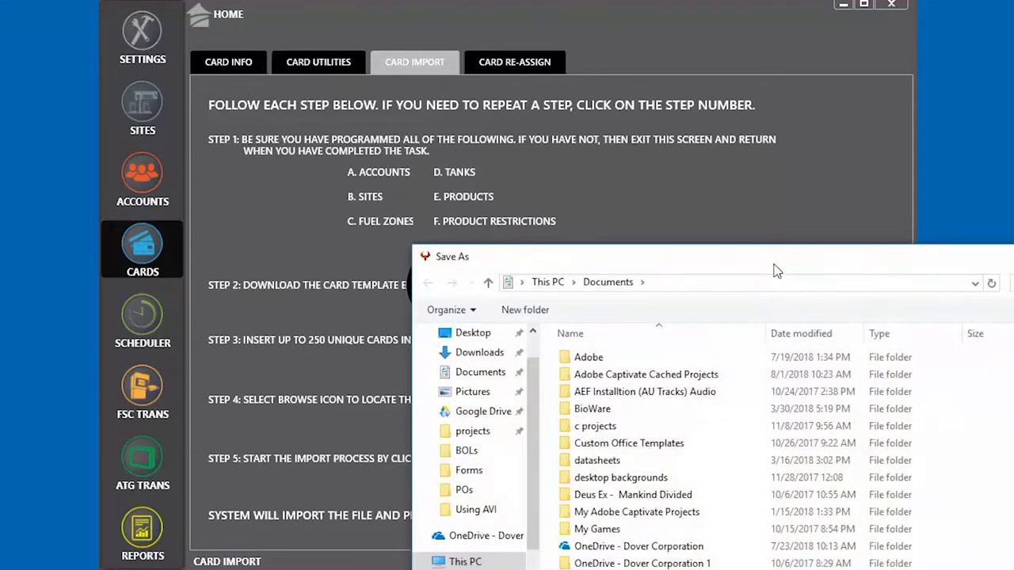
{"action": "left_click_drag", "start_coordinate": [776, 271], "coordinate": [740, 0]}
{"action": "scroll", "coordinate": [433, 58], "scroll_direction": "up", "scroll_amount": 2}
{"action": "left_click", "coordinate": [435, 60]}
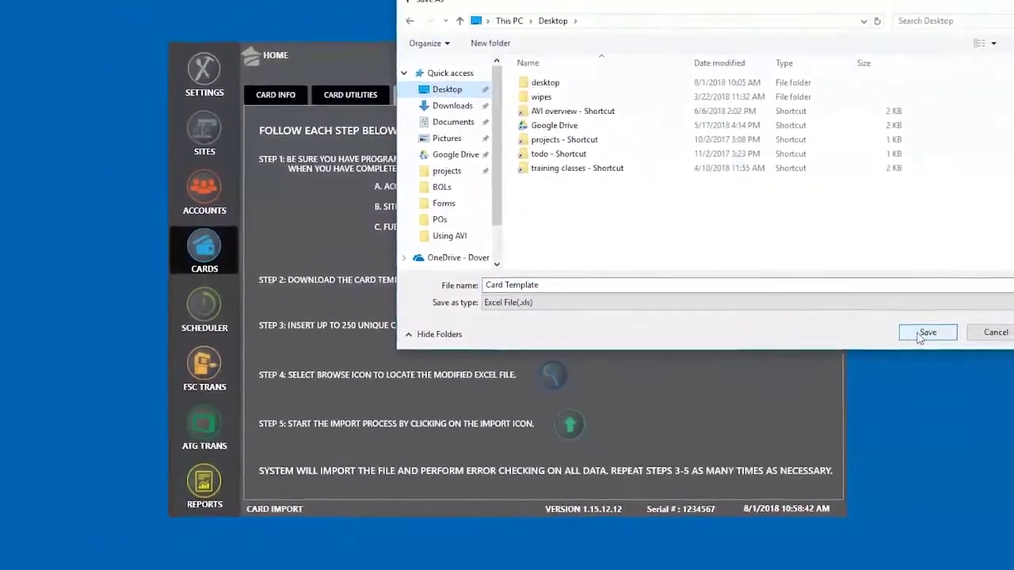
{"action": "left_click", "coordinate": [925, 333]}
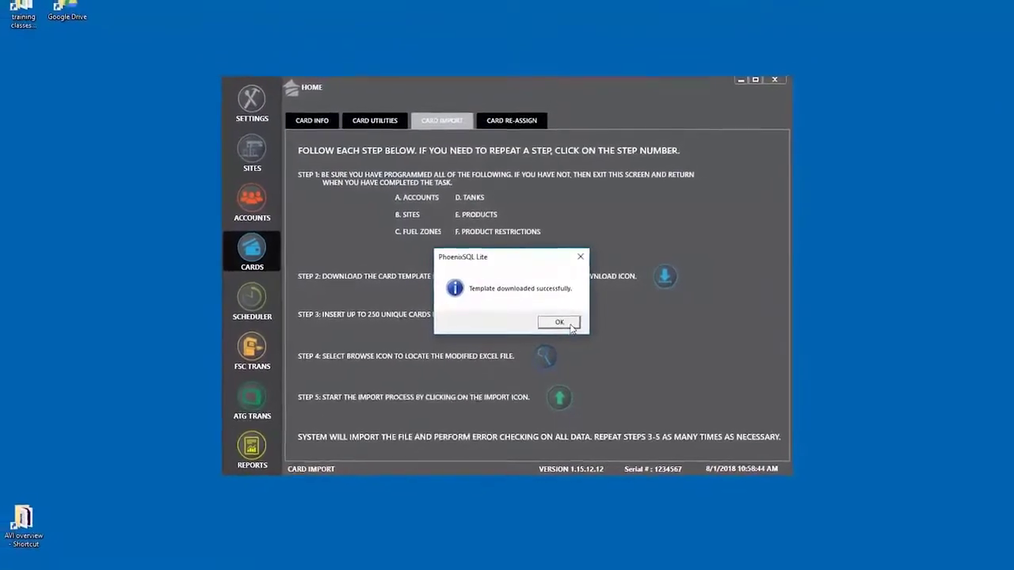
{"action": "left_click", "coordinate": [570, 325]}
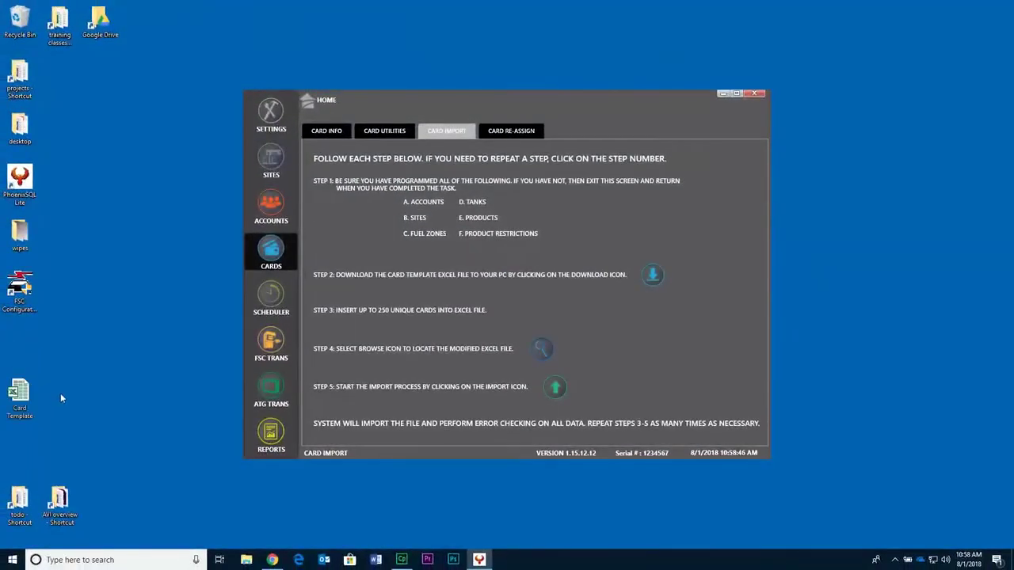
Step: Open the desktop Card Template file in Excel, accepting the format warning
{"action": "left_click", "coordinate": [22, 408]}
{"action": "double_click", "coordinate": [22, 407]}
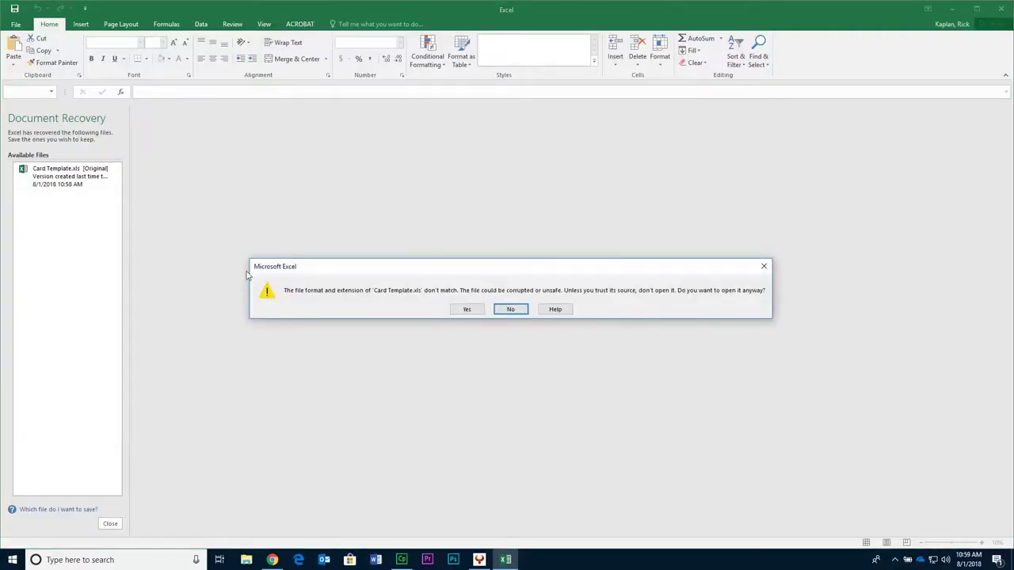
{"action": "left_click", "coordinate": [465, 309]}
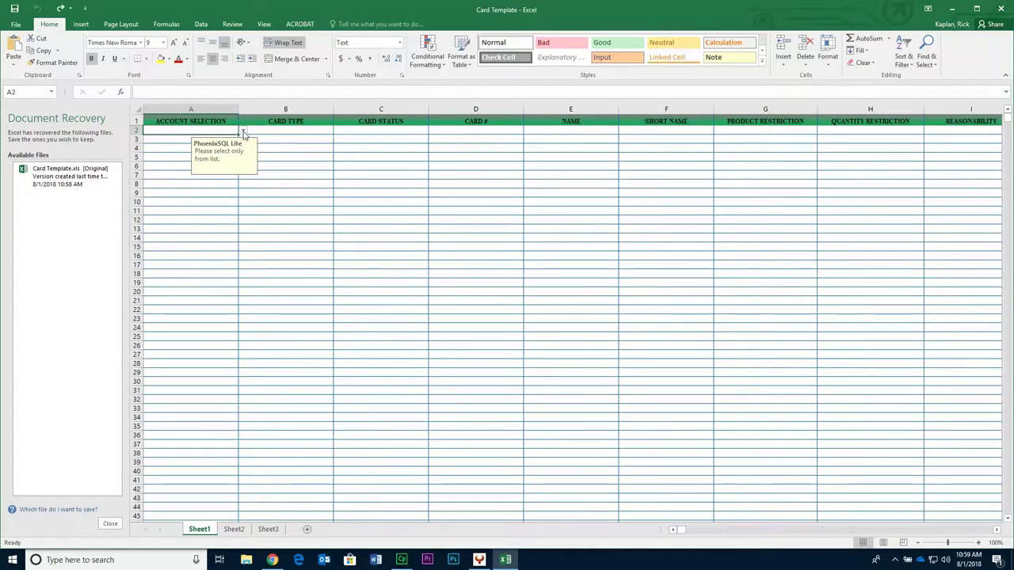
Step: Set A2 to the fire department account, B2 to D,Driver and C2 to 00,Valid
{"action": "left_click", "coordinate": [243, 134]}
{"action": "left_click", "coordinate": [186, 138]}
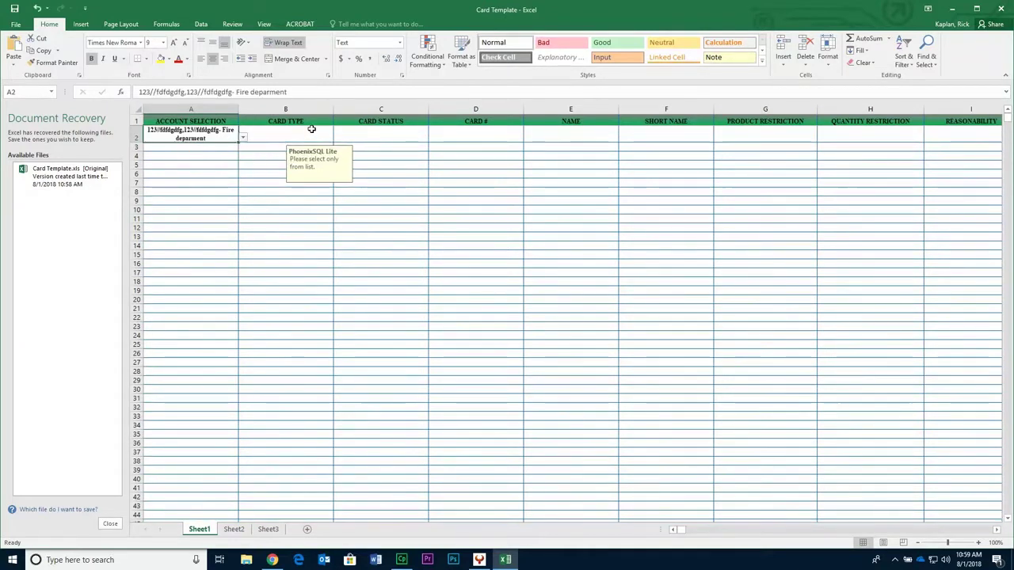
{"action": "left_click", "coordinate": [312, 130]}
{"action": "left_click", "coordinate": [337, 137]}
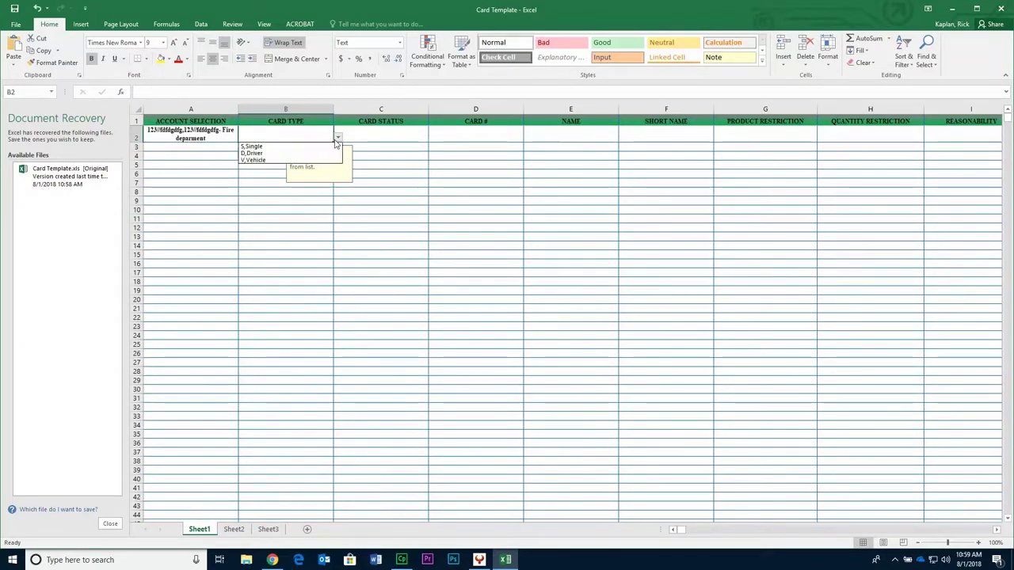
{"action": "left_click", "coordinate": [306, 153]}
{"action": "left_click", "coordinate": [385, 138]}
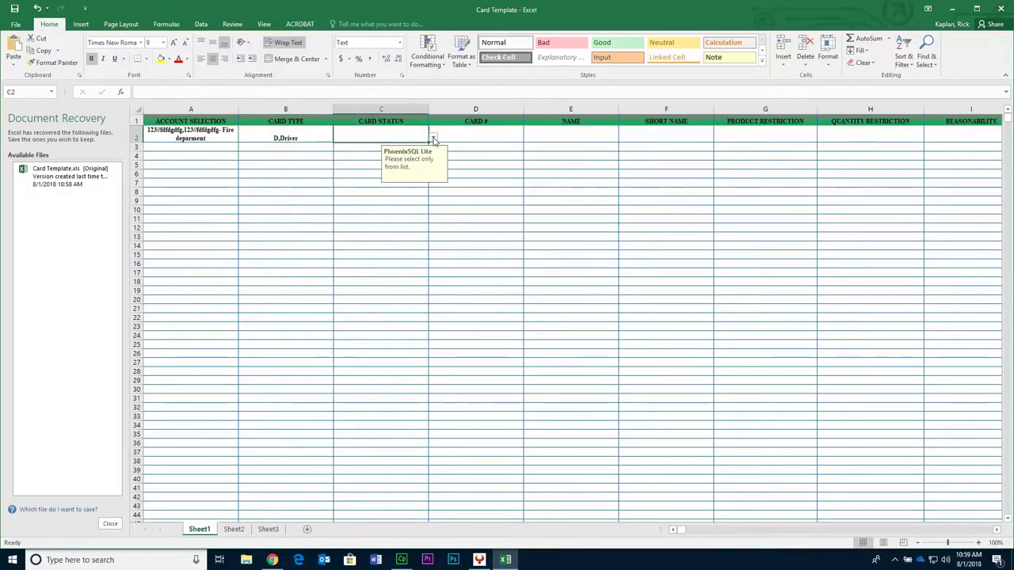
{"action": "left_click", "coordinate": [434, 141]}
{"action": "left_click", "coordinate": [427, 144]}
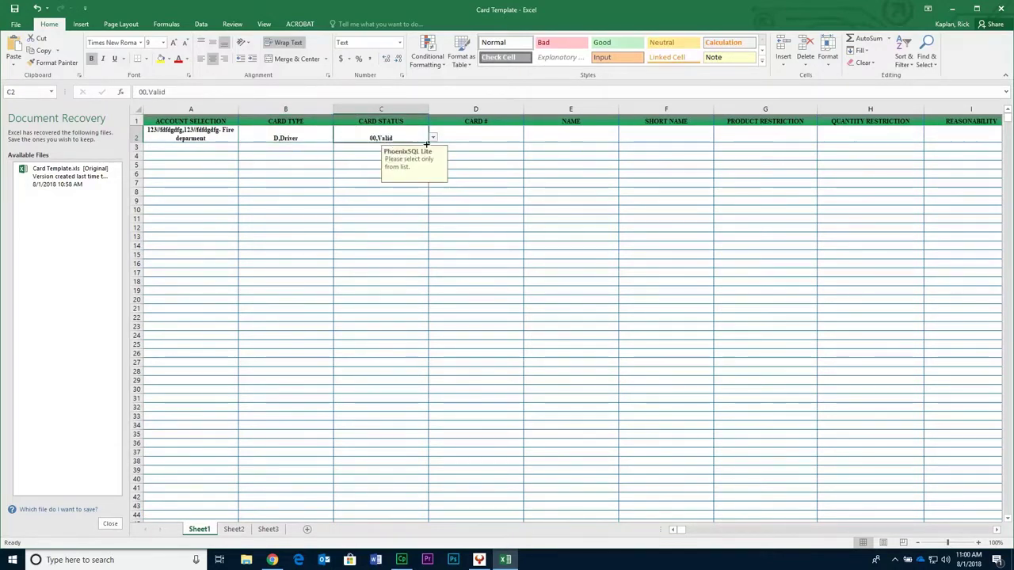
{"action": "left_click", "coordinate": [479, 138]}
{"action": "type", "text": "12340000"}
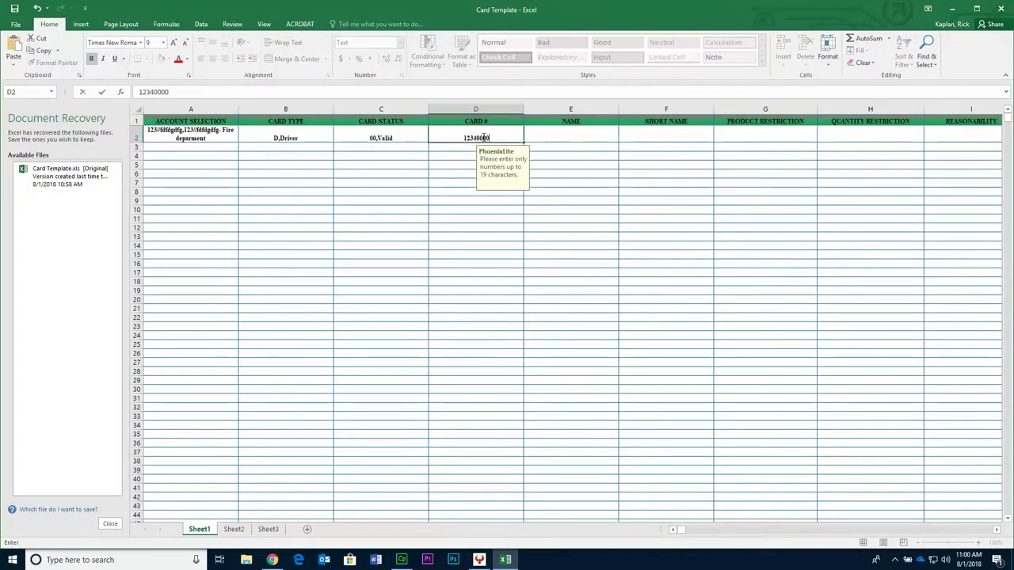
{"action": "type", "text": "010"}
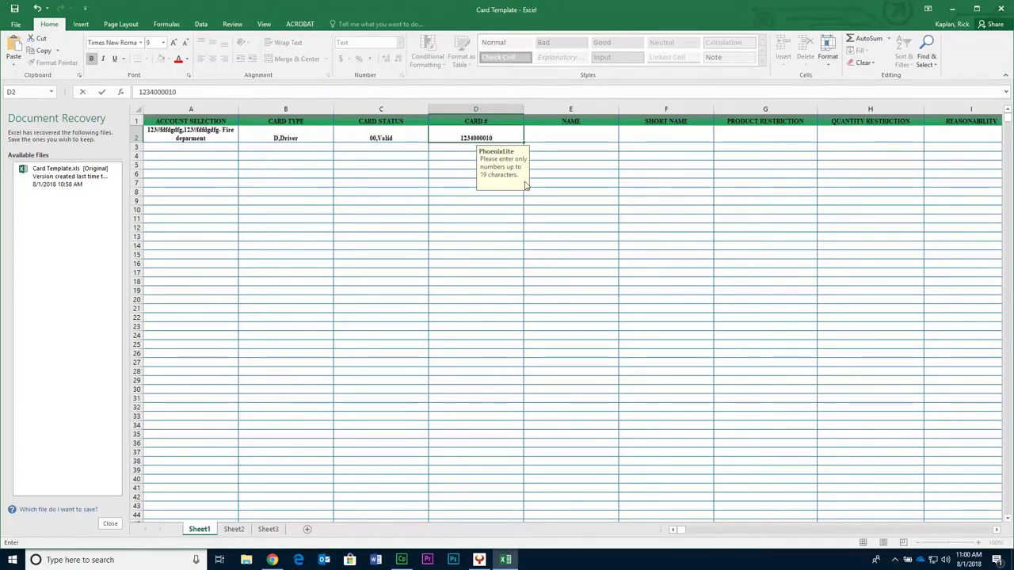
{"action": "left_click", "coordinate": [568, 136]}
{"action": "type", "text": "Fred"}
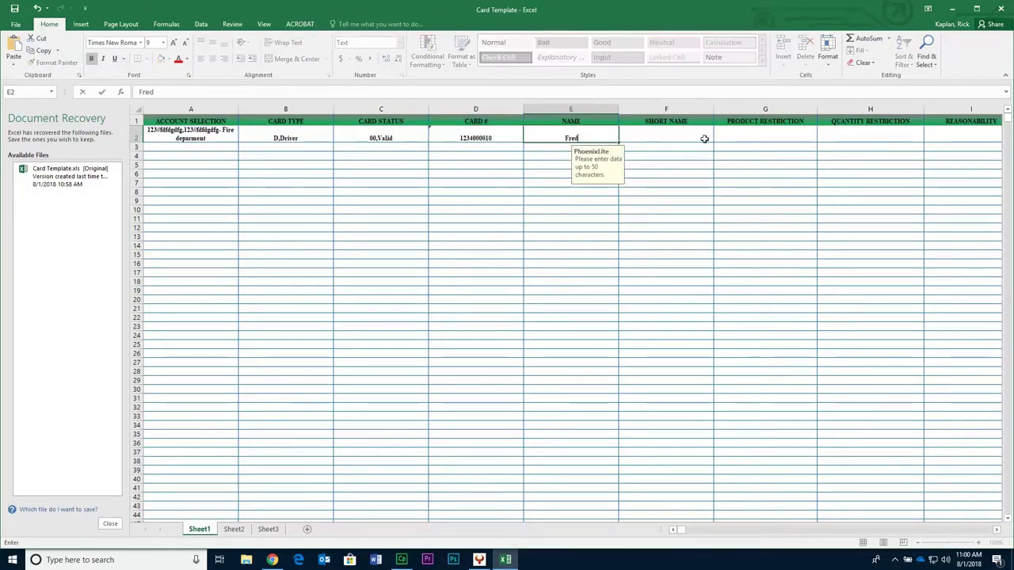
{"action": "left_click", "coordinate": [704, 137]}
{"action": "type", "text": "Fred"}
{"action": "left_click", "coordinate": [773, 135]}
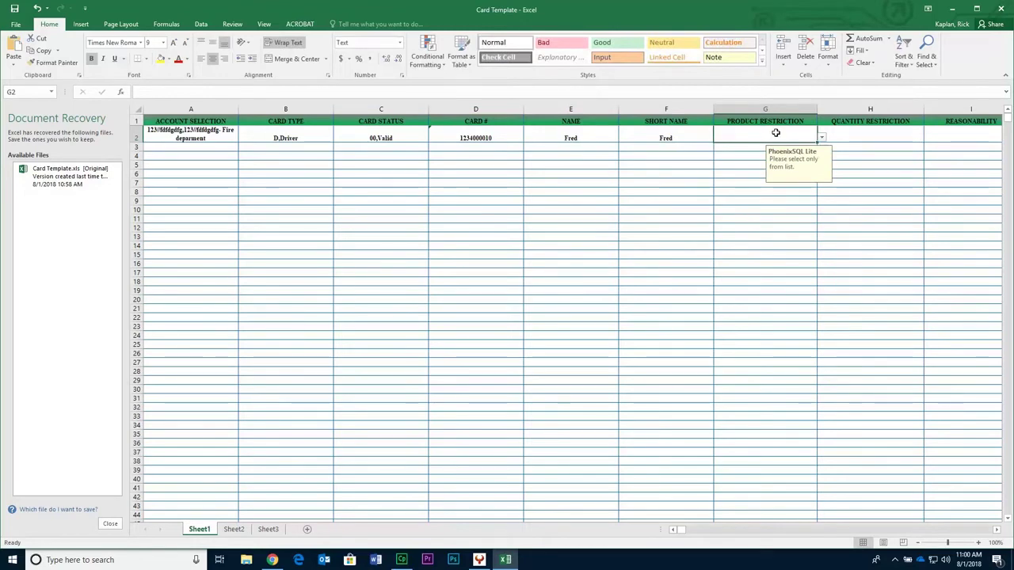
Step: Choose 01,Unlead as product restriction and 00,No Restriction as quantity restriction
{"action": "left_click", "coordinate": [822, 137]}
{"action": "left_click", "coordinate": [759, 156]}
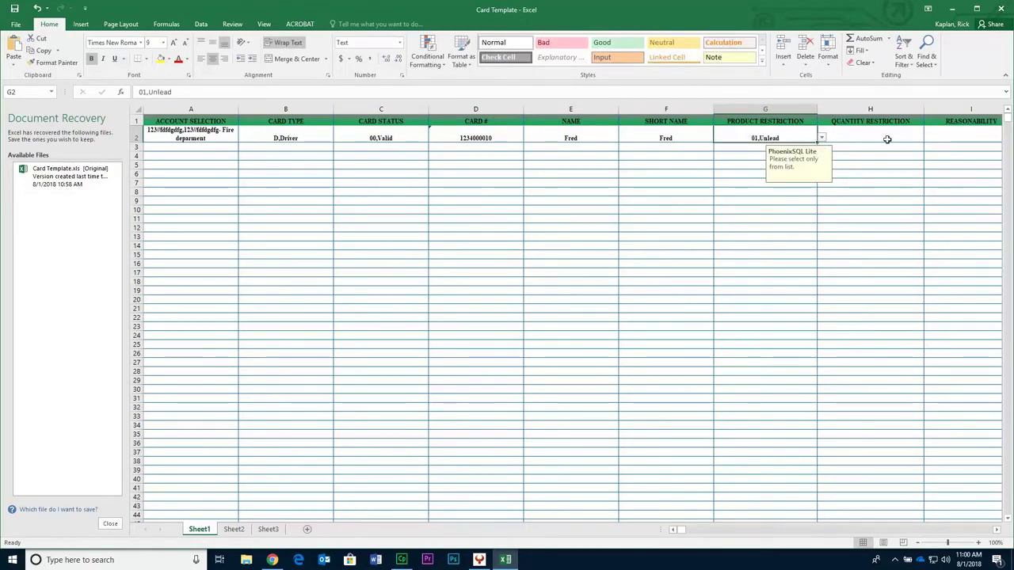
{"action": "left_click", "coordinate": [903, 140]}
{"action": "left_click", "coordinate": [928, 138]}
{"action": "left_click", "coordinate": [823, 147]}
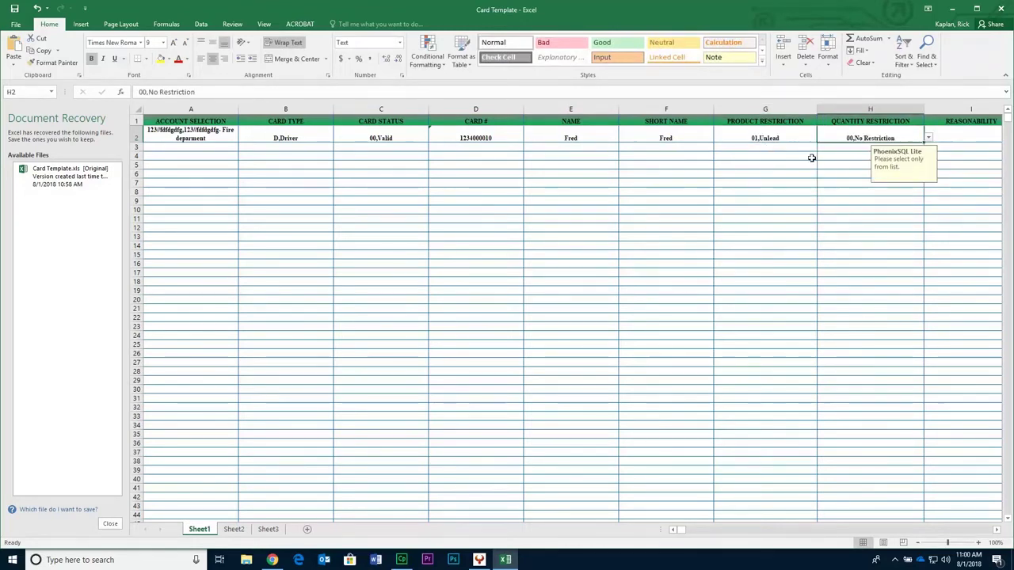
Step: Set reasonability to 00,No Restrictions and keep the expiration date flag at No
{"action": "left_click", "coordinate": [997, 531]}
{"action": "left_click", "coordinate": [997, 531]}
{"action": "left_click", "coordinate": [499, 138]}
{"action": "left_click", "coordinate": [548, 137]}
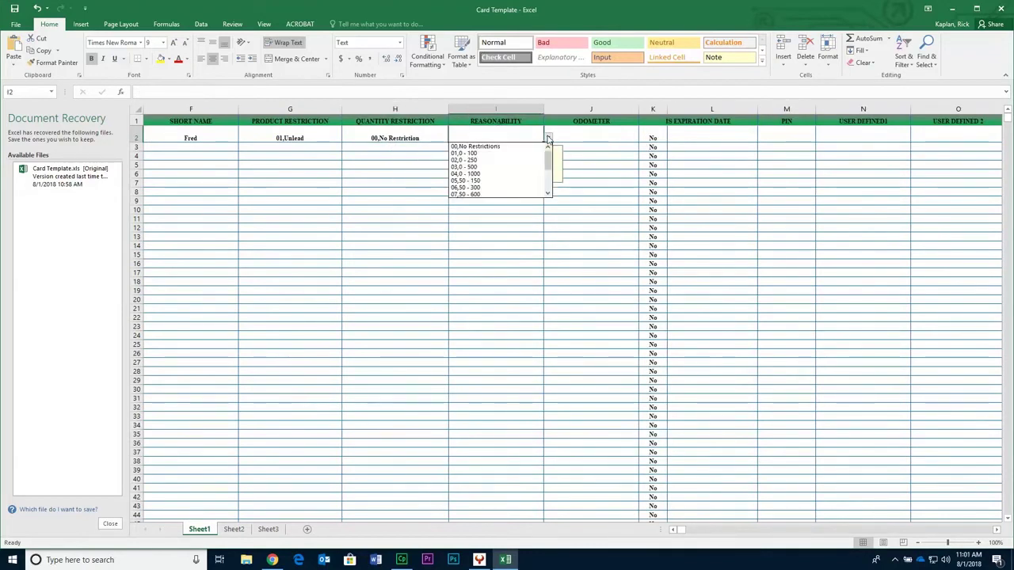
{"action": "left_click", "coordinate": [520, 147]}
{"action": "left_click", "coordinate": [634, 140]}
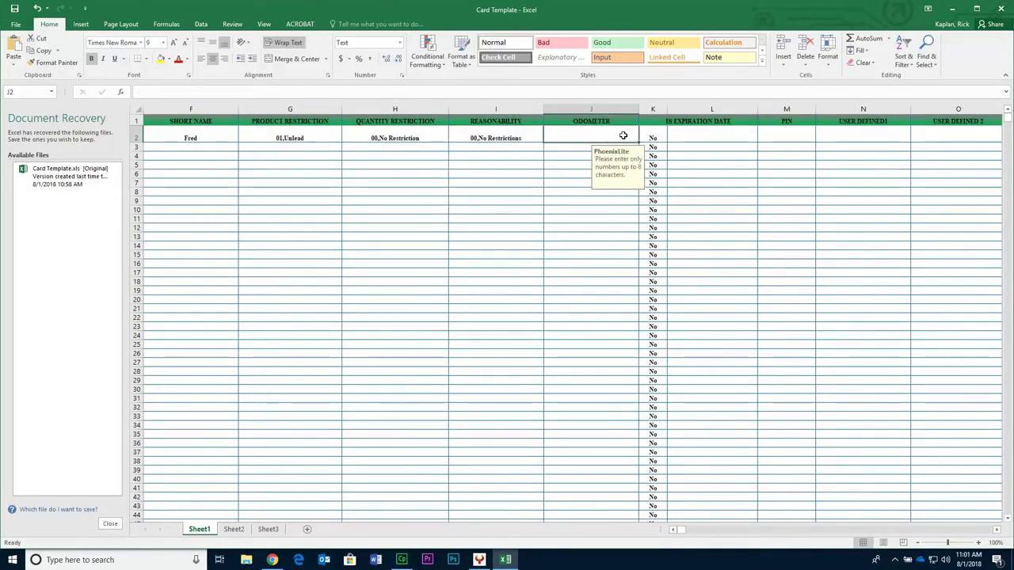
{"action": "left_click", "coordinate": [657, 130]}
{"action": "left_click", "coordinate": [671, 138]}
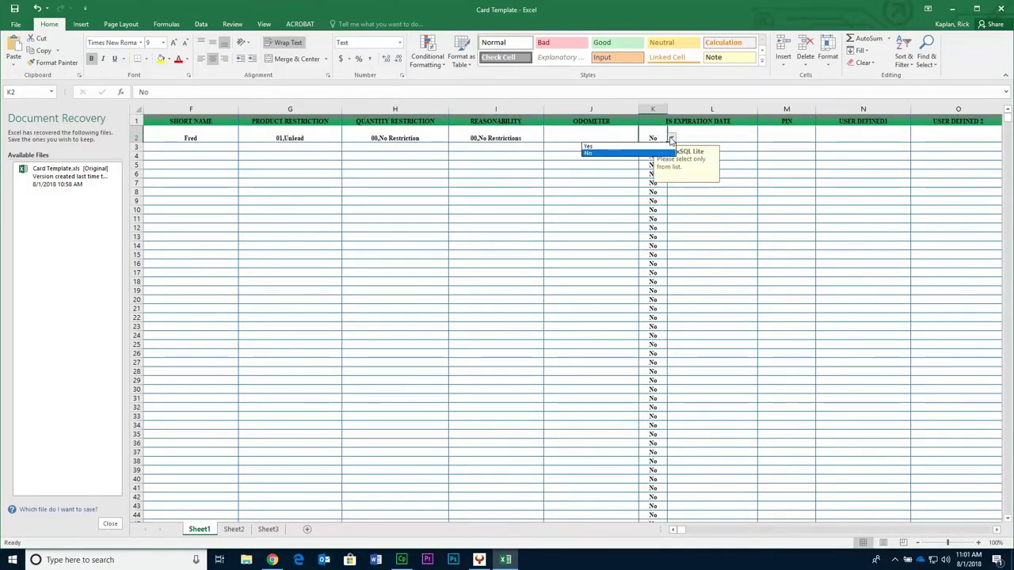
{"action": "left_click", "coordinate": [614, 152]}
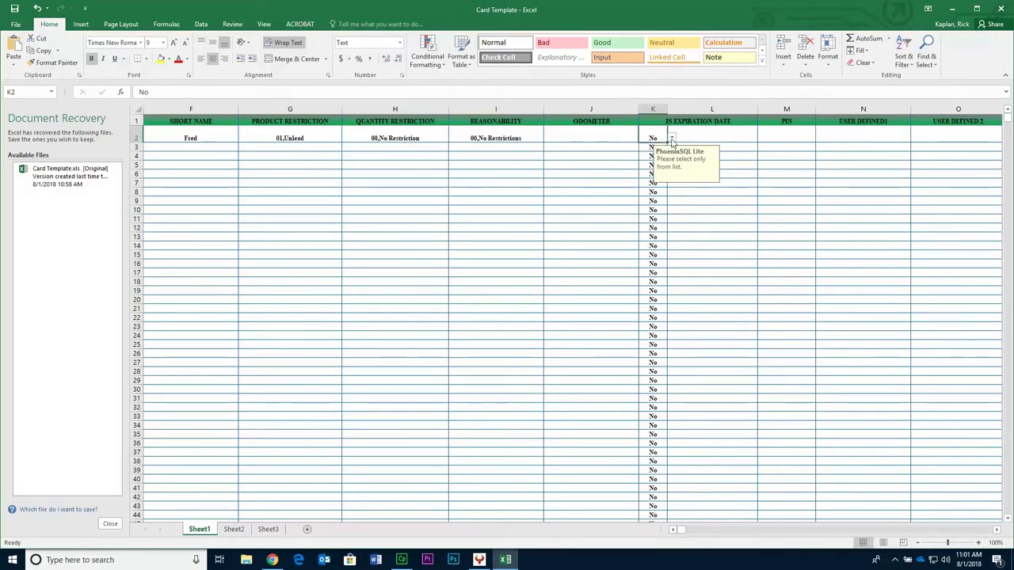
{"action": "left_click", "coordinate": [770, 138]}
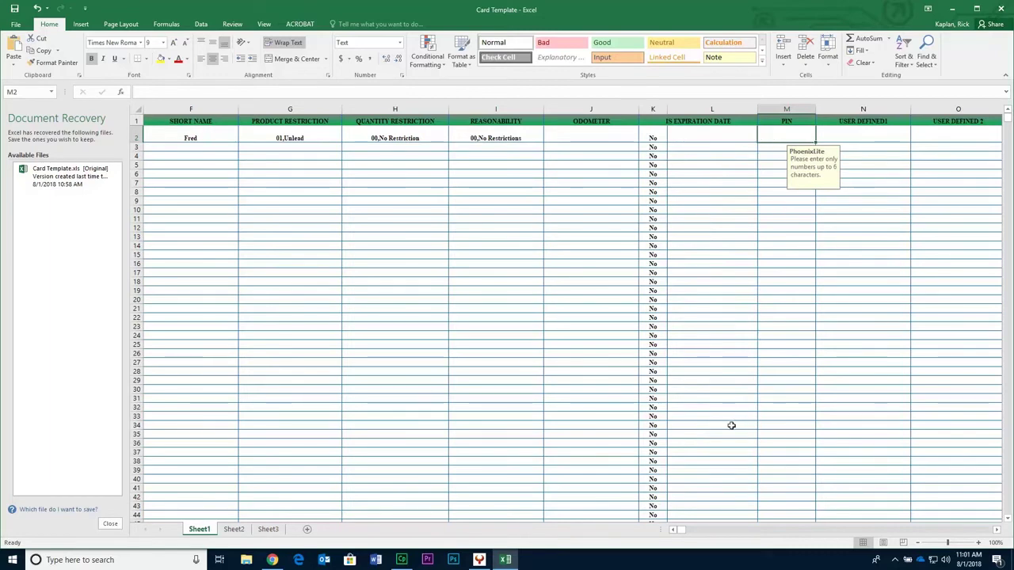
Step: Set IS UPDATE CARD in U2 to Yes
{"action": "left_click", "coordinate": [843, 135]}
{"action": "left_click", "coordinate": [997, 533]}
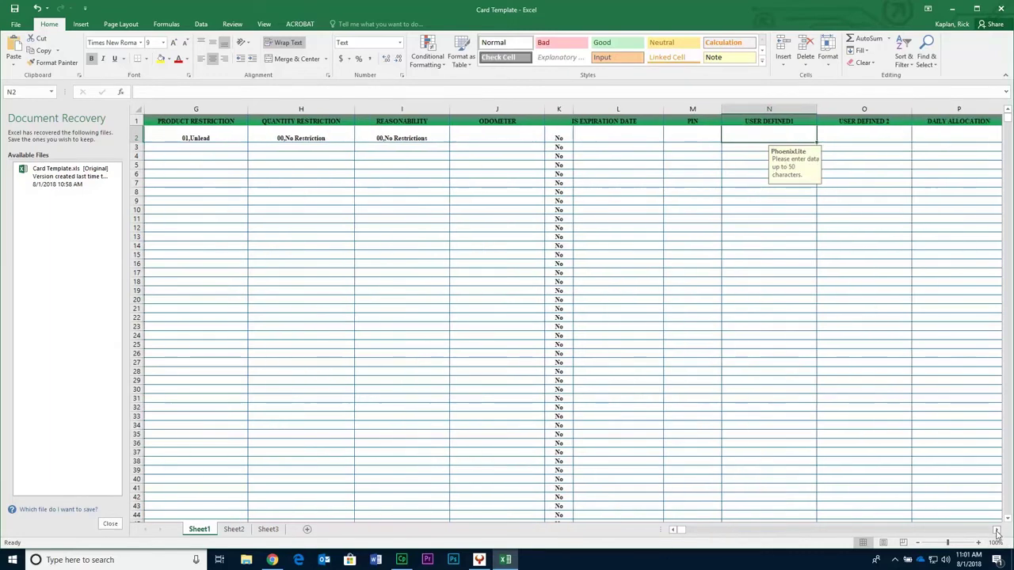
{"action": "left_click_drag", "start_coordinate": [997, 532], "coordinate": [997, 532]}
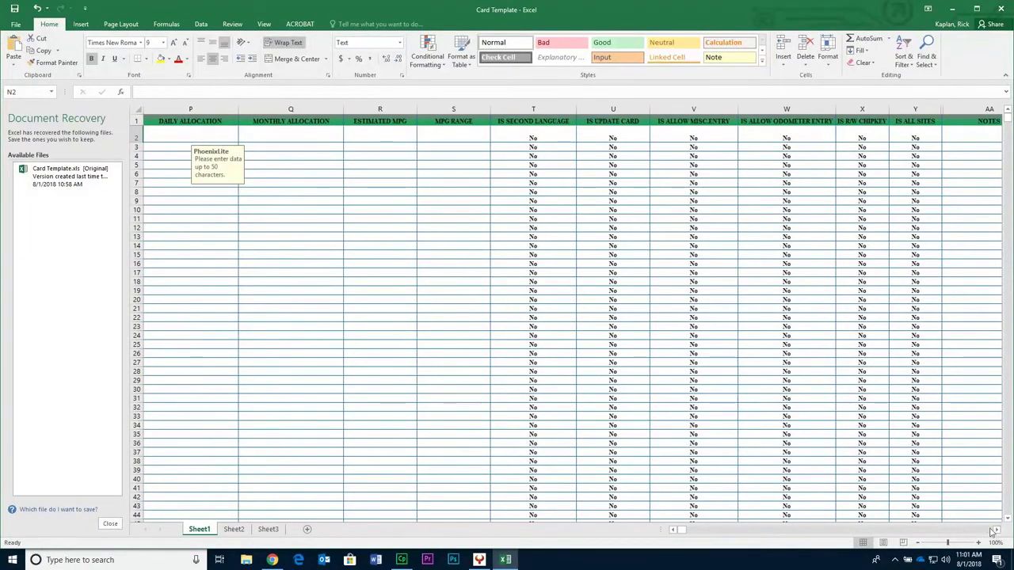
{"action": "left_click", "coordinate": [997, 532]}
{"action": "left_click", "coordinate": [519, 138]}
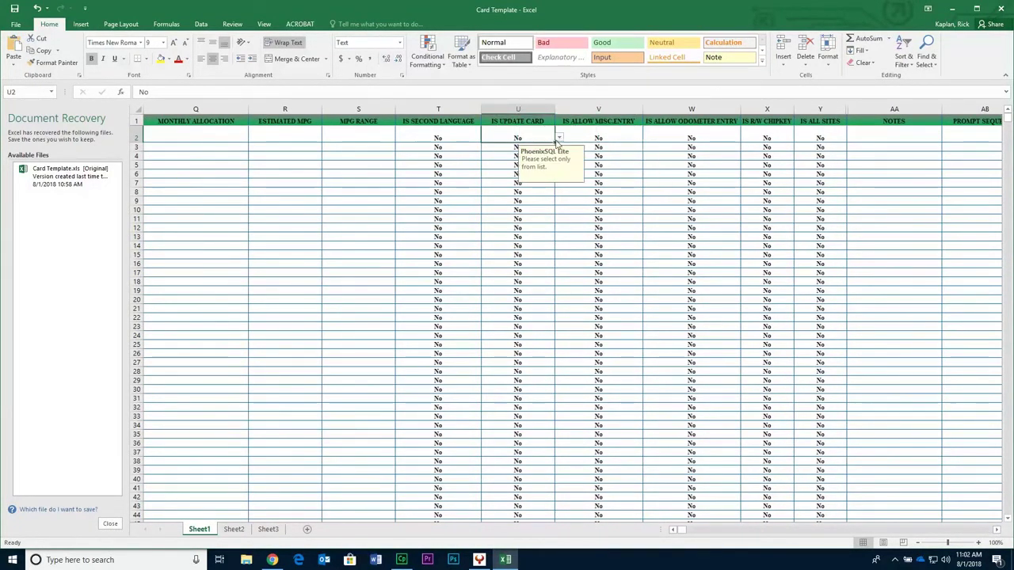
{"action": "left_click", "coordinate": [558, 139]}
{"action": "left_click", "coordinate": [535, 146]}
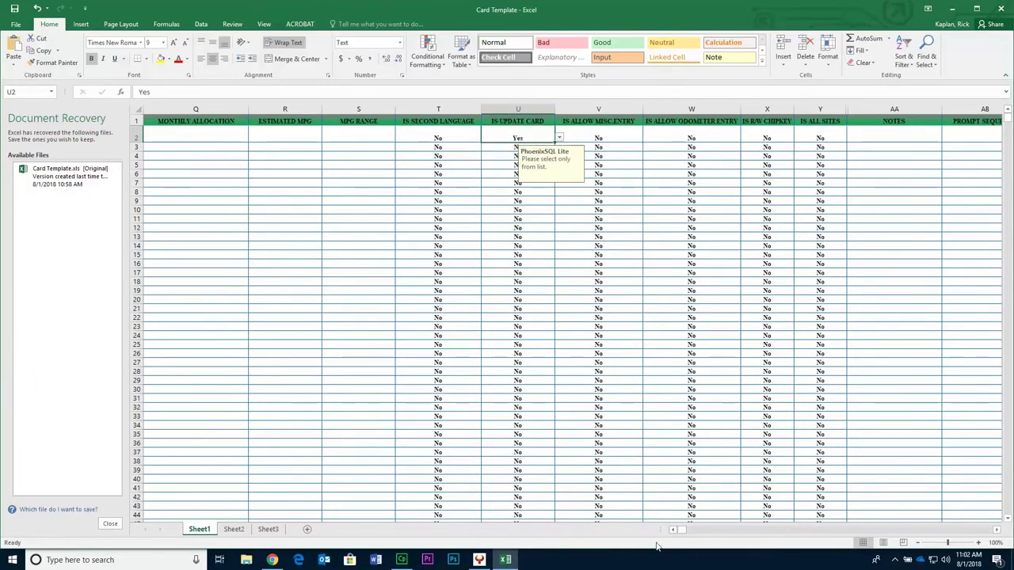
Step: Set IS ALL SITES in Y2 to Yes and view the last template columns
{"action": "left_click", "coordinate": [996, 532]}
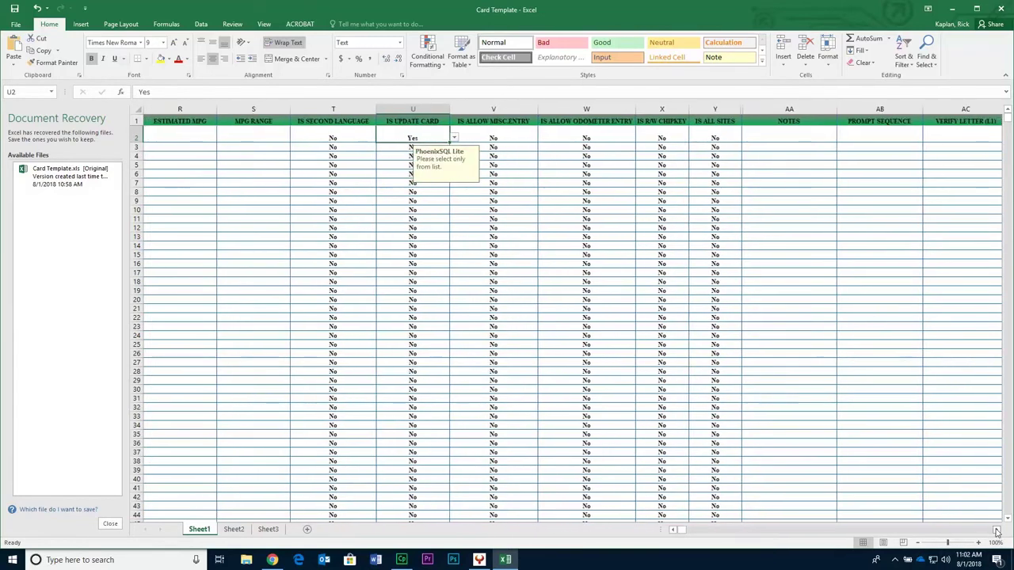
{"action": "left_click", "coordinate": [717, 137]}
{"action": "left_click", "coordinate": [745, 140]}
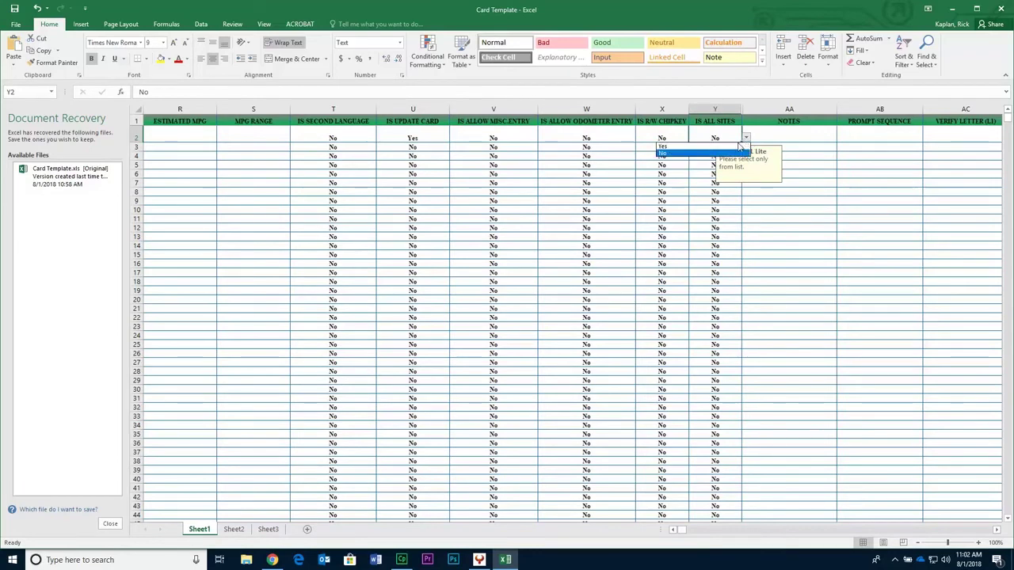
{"action": "key", "text": "Escape"}
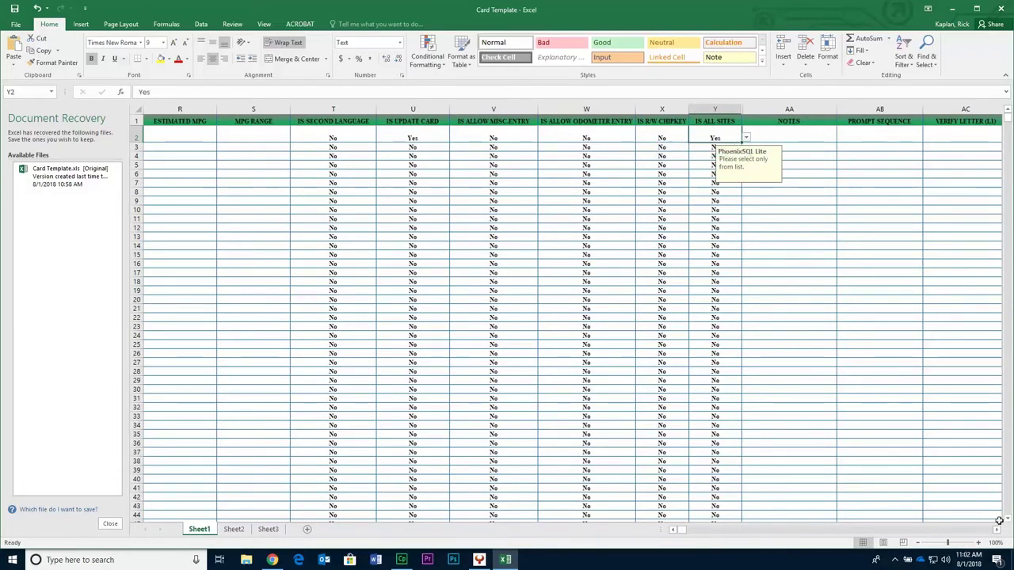
{"action": "left_click", "coordinate": [999, 531]}
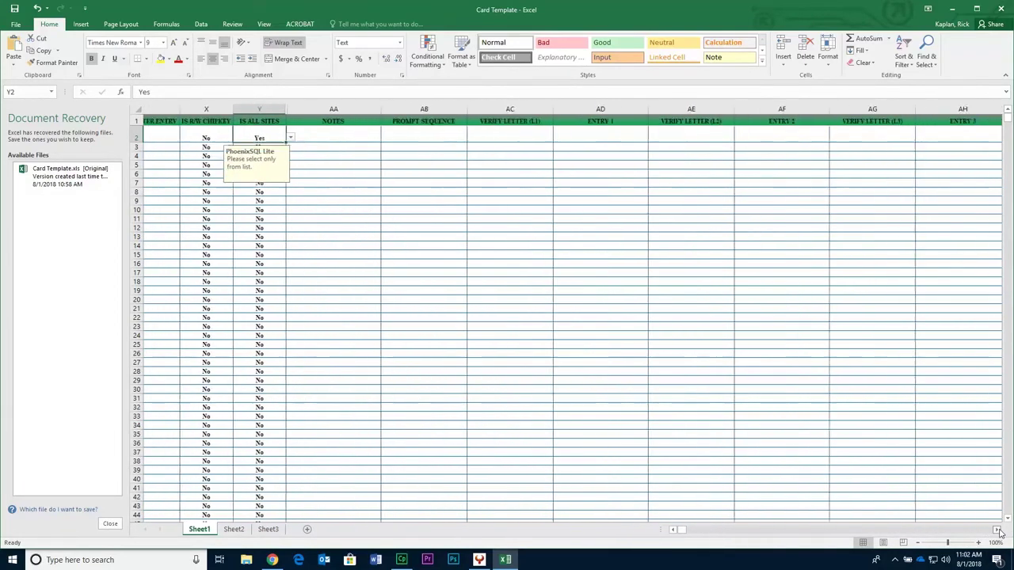
Step: Save the Card Template workbook and close Excel
{"action": "left_click", "coordinate": [20, 12]}
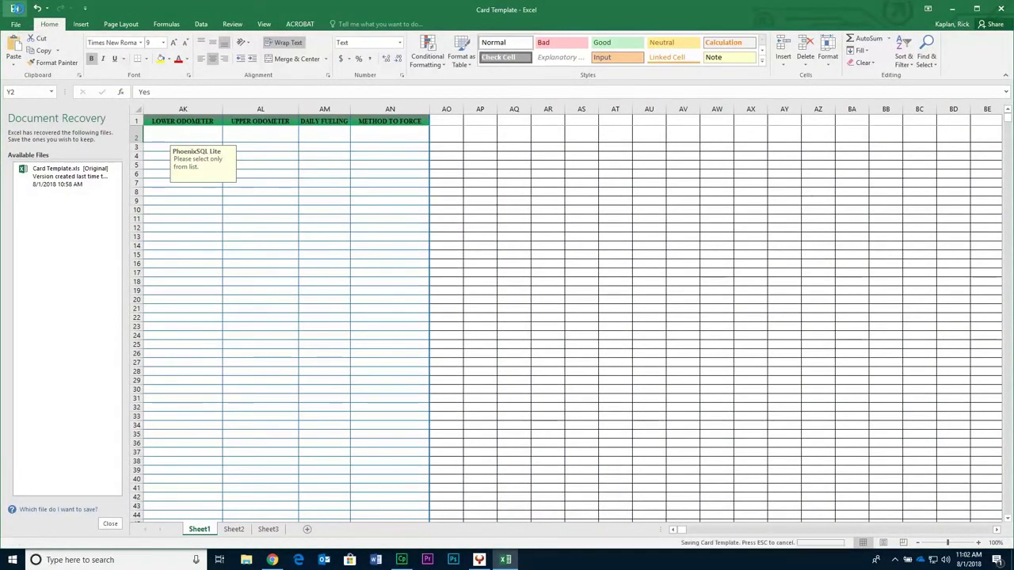
{"action": "left_click", "coordinate": [1001, 9]}
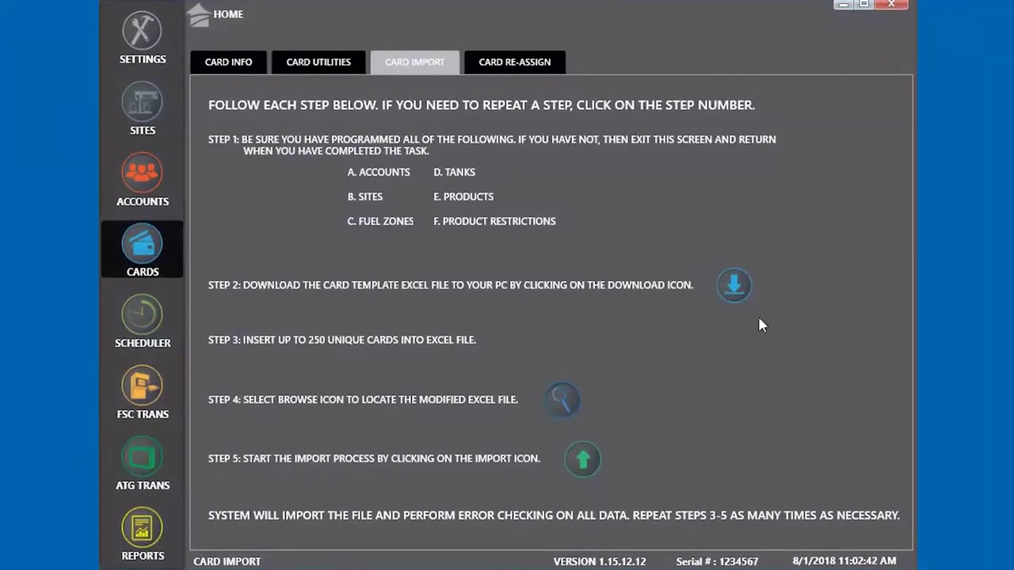
Step: Import Card Template from the Desktop and acknowledge the records-saved message
{"action": "left_click", "coordinate": [558, 402]}
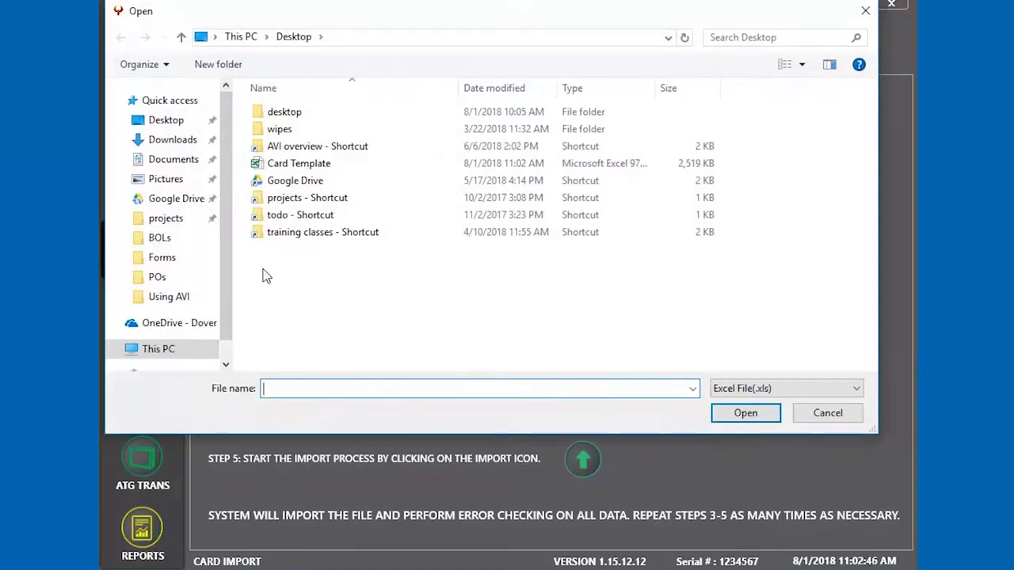
{"action": "left_click", "coordinate": [152, 122]}
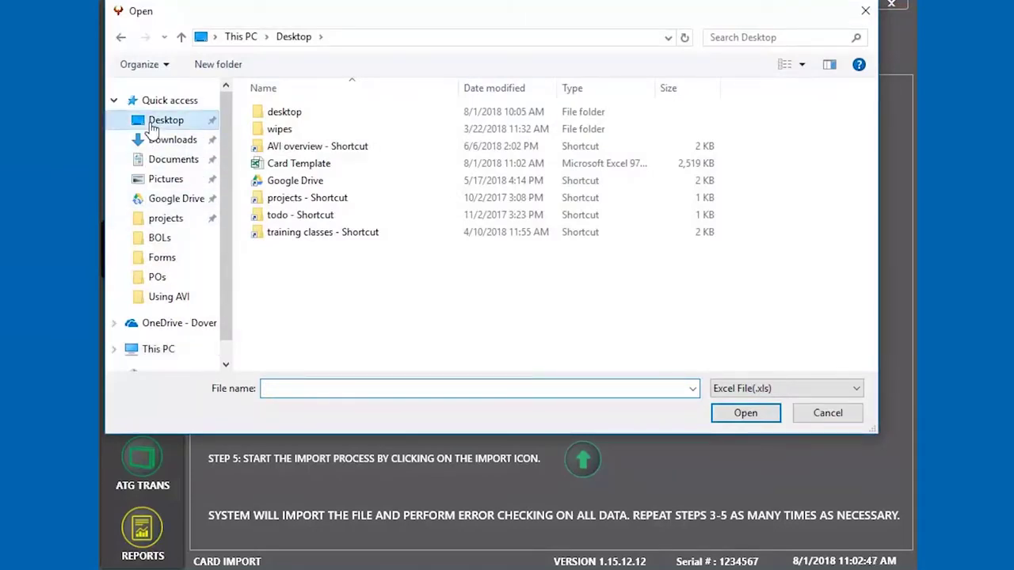
{"action": "double_click", "coordinate": [349, 169]}
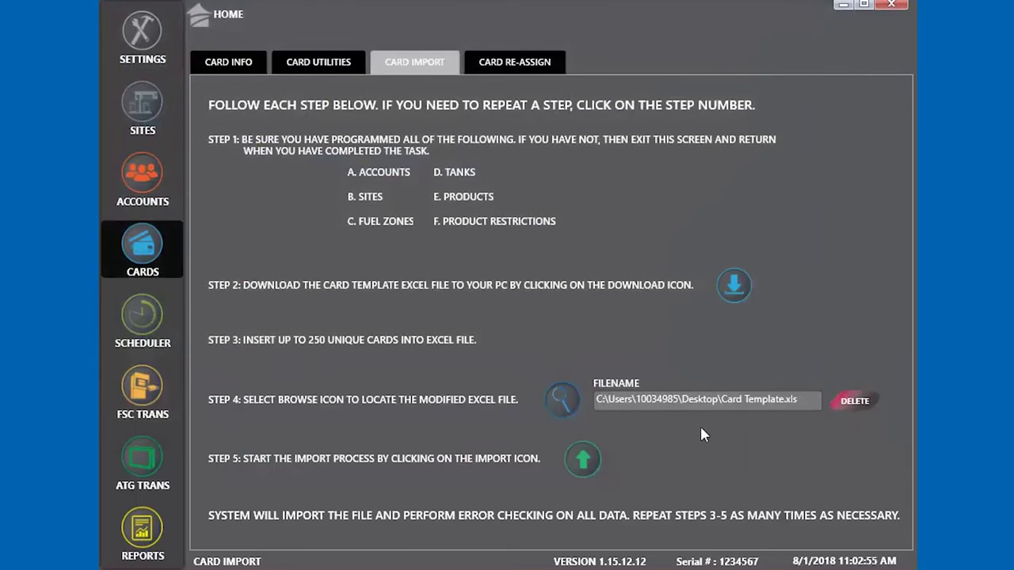
{"action": "left_click", "coordinate": [581, 467]}
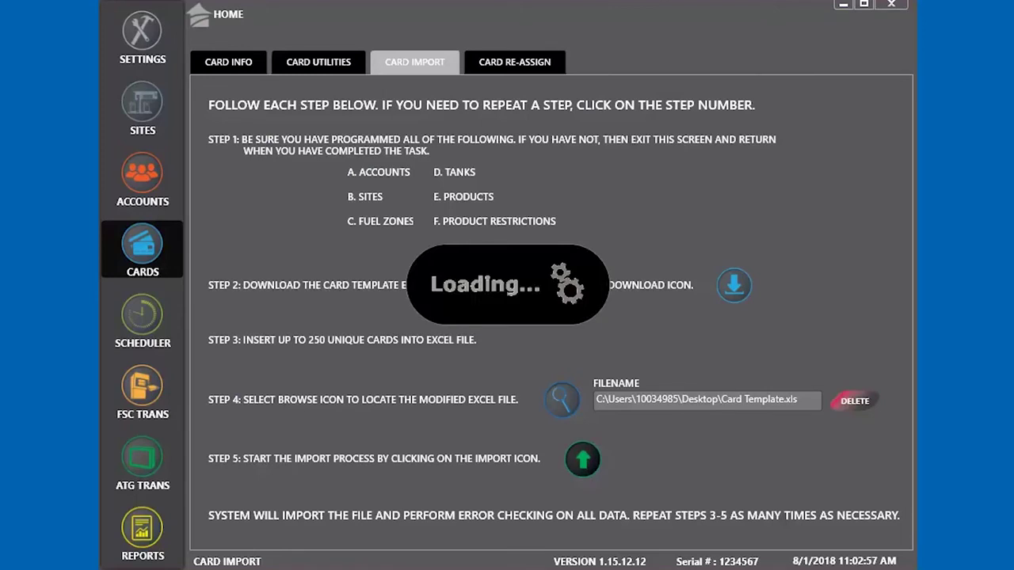
{"action": "left_click", "coordinate": [552, 354]}
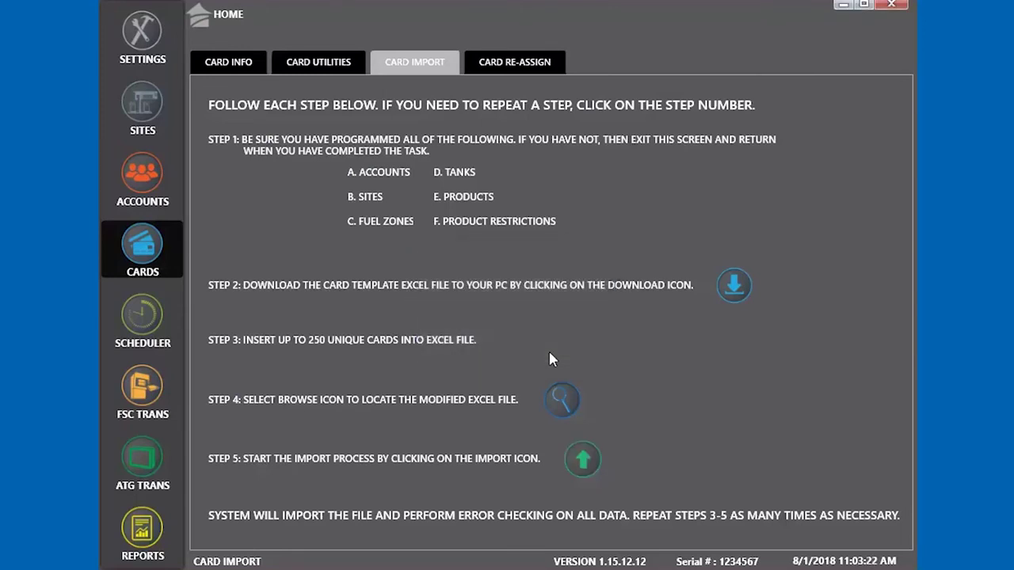
Step: Show the Card Utilities page listing site 001 'Site 1' and site 002 'first one'
{"action": "left_click", "coordinate": [337, 66]}
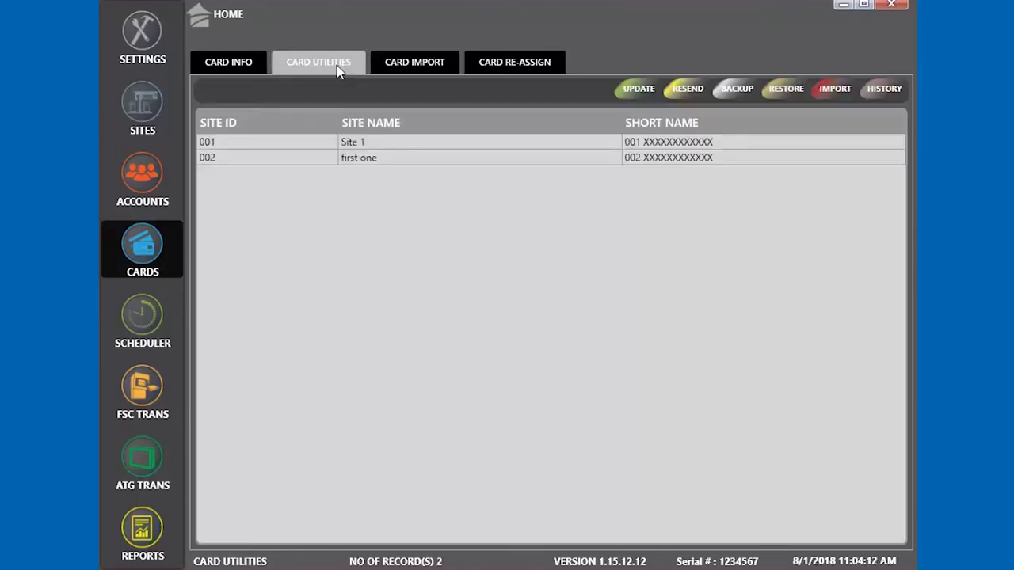